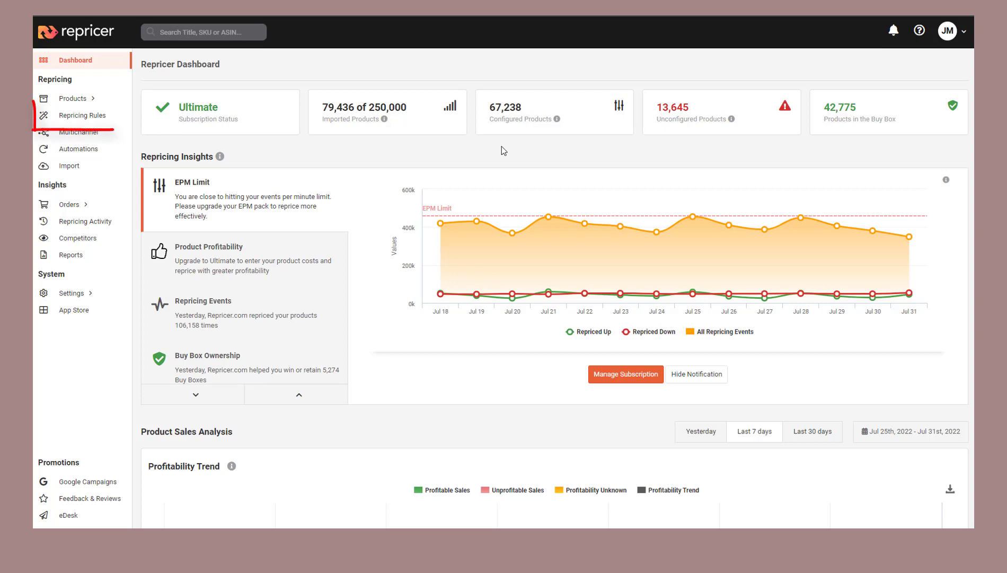
# Review the repricing rule filter and creation choices, and open the existing eBay repricing rule "Test swift.com" for editing.
pyautogui.click(117, 116)
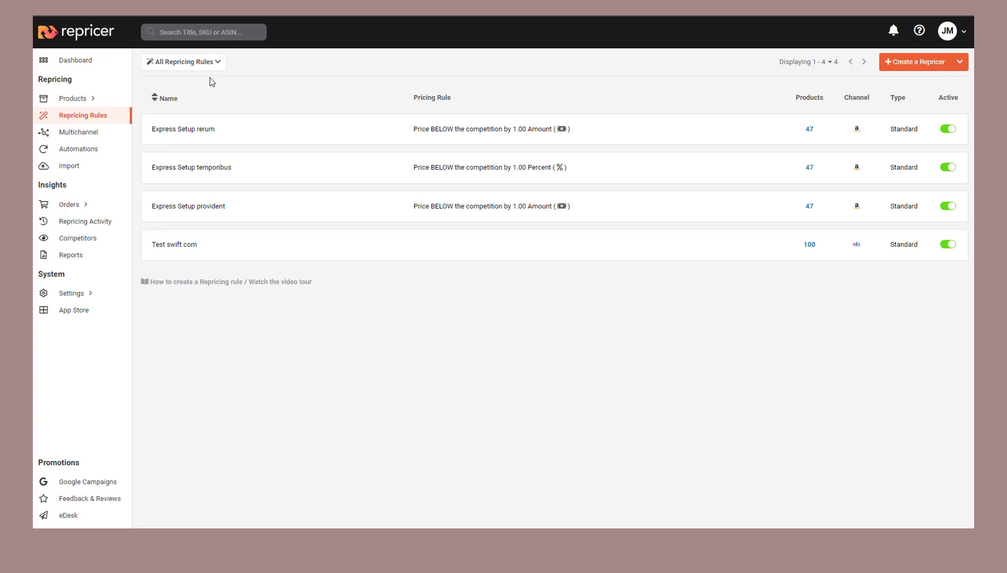
pyautogui.click(219, 62)
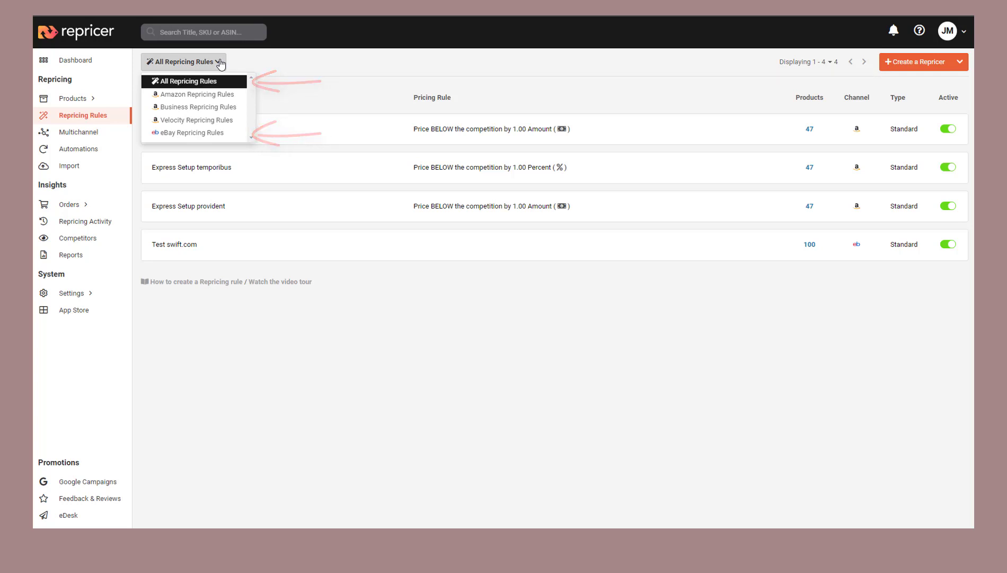
pyautogui.click(219, 62)
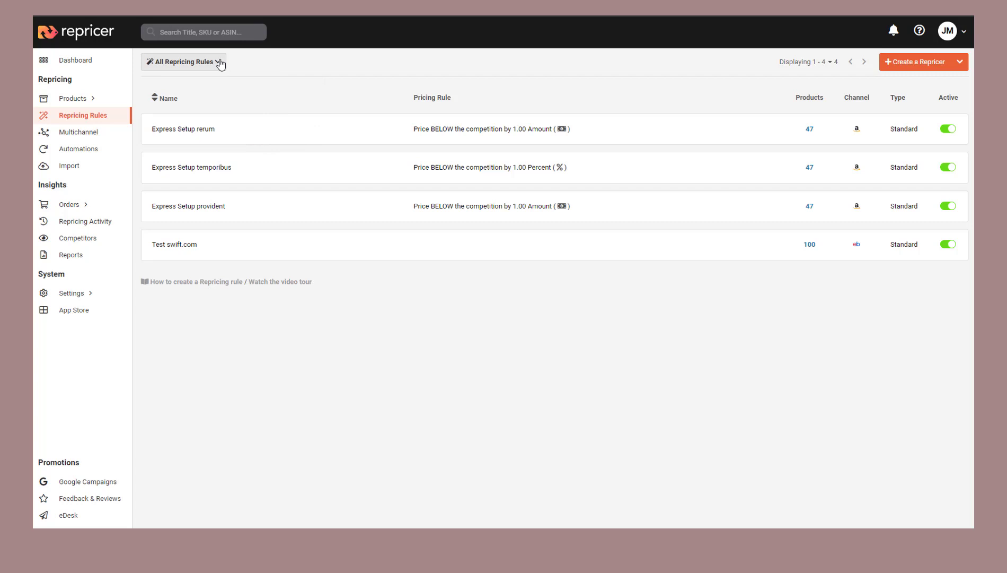
pyautogui.click(949, 62)
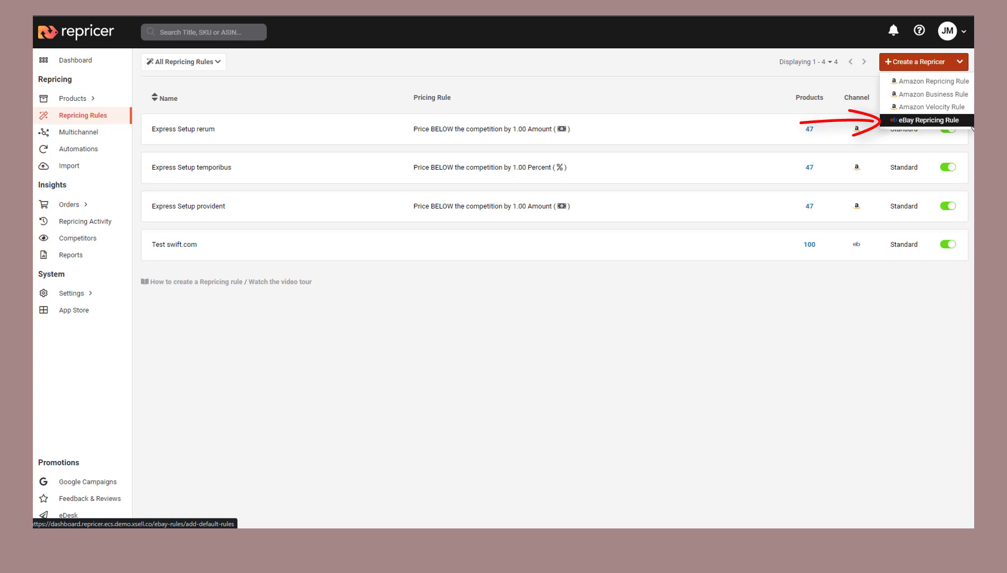
pyautogui.click(960, 63)
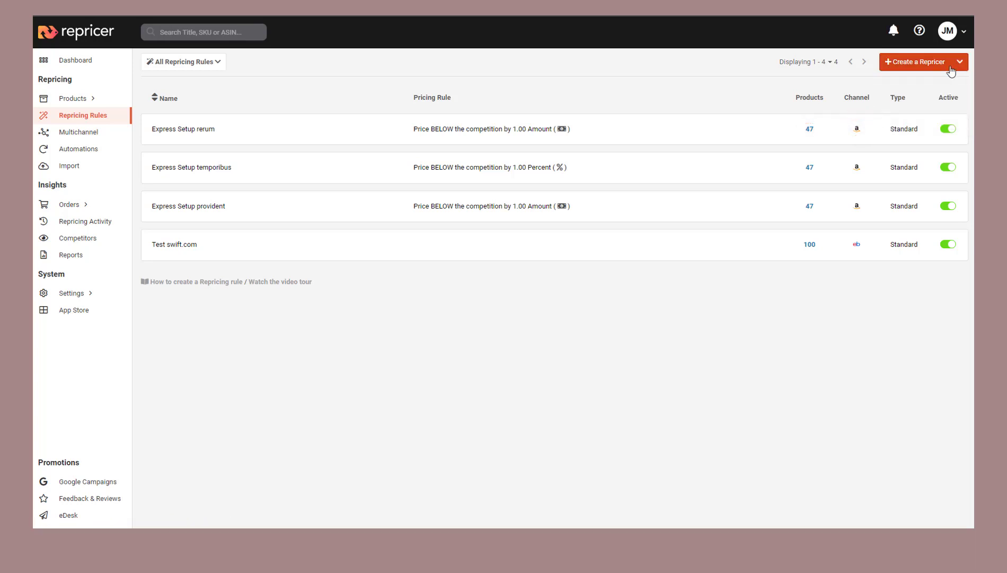
pyautogui.click(204, 259)
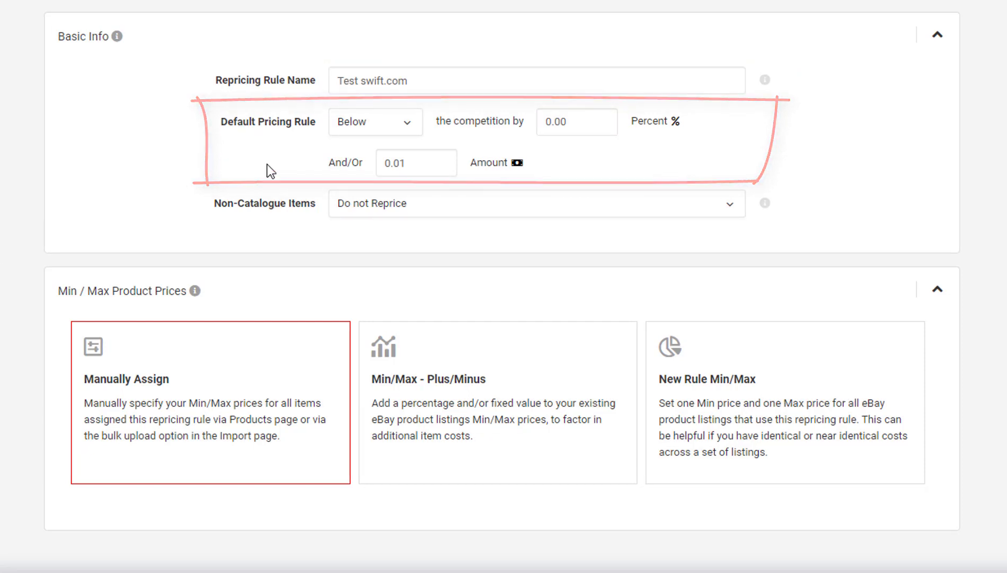
# Examine the available choices for the default pricing rule and for non-catalogue items in the rule's basic info.
pyautogui.click(419, 119)
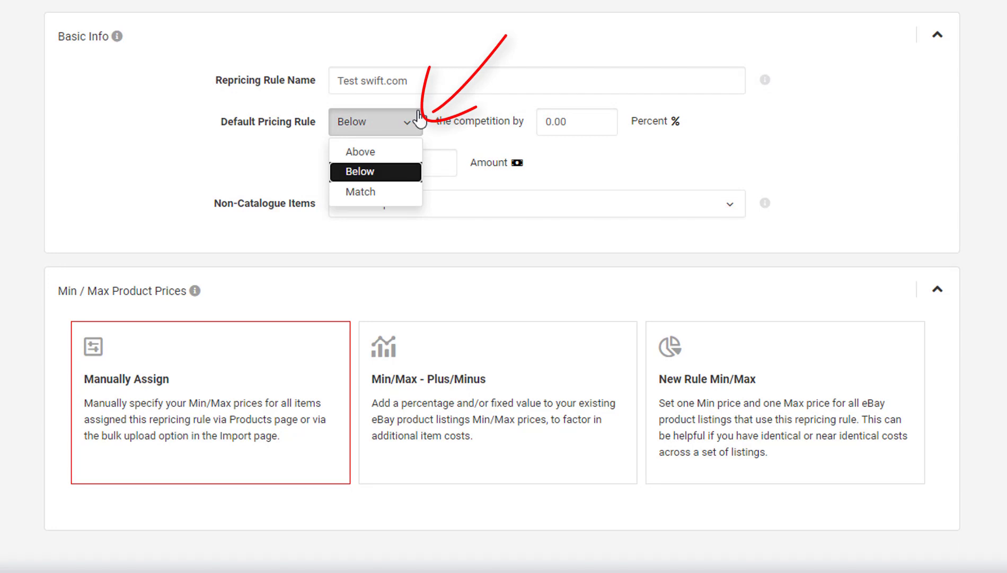
pyautogui.click(419, 119)
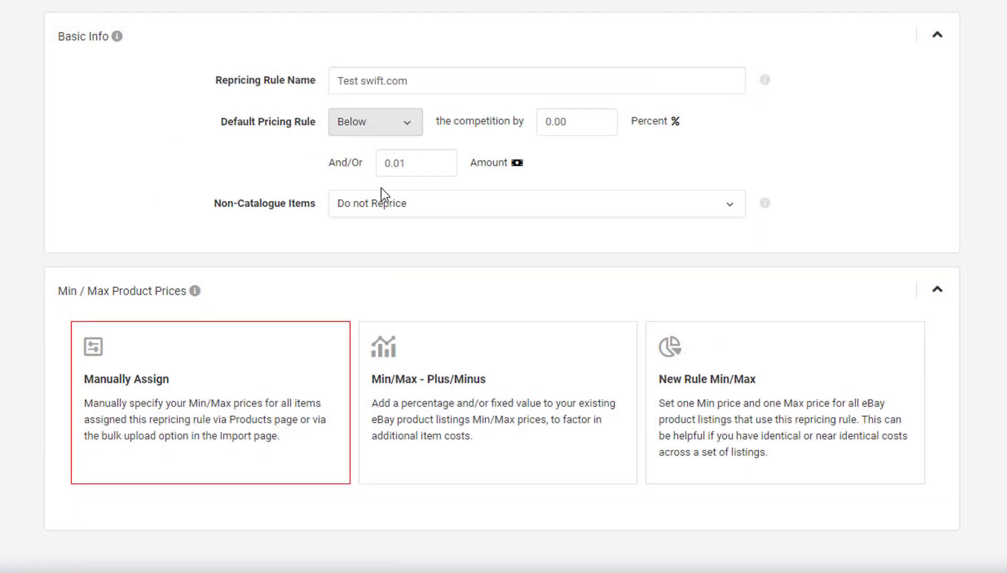
pyautogui.click(419, 199)
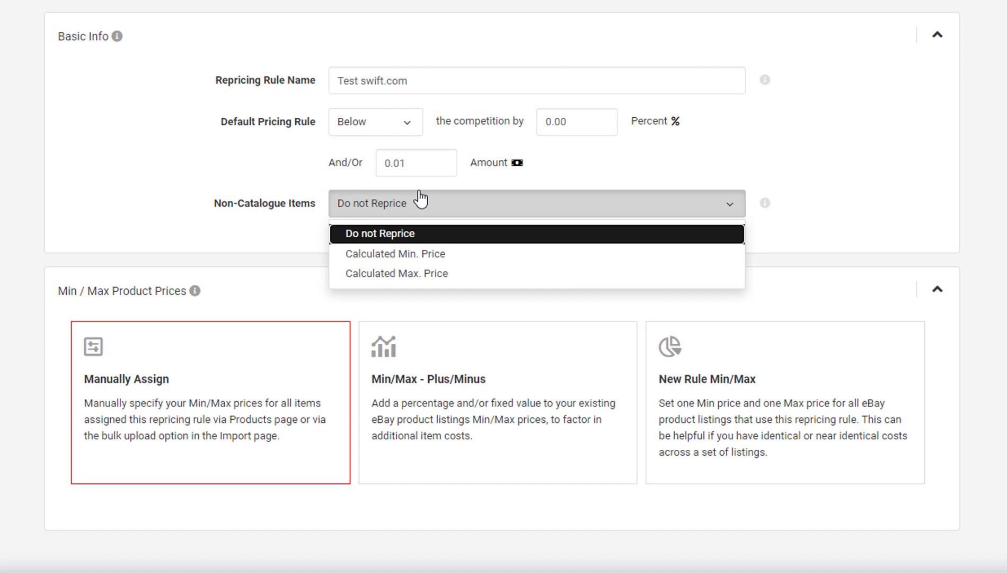
pyautogui.click(419, 200)
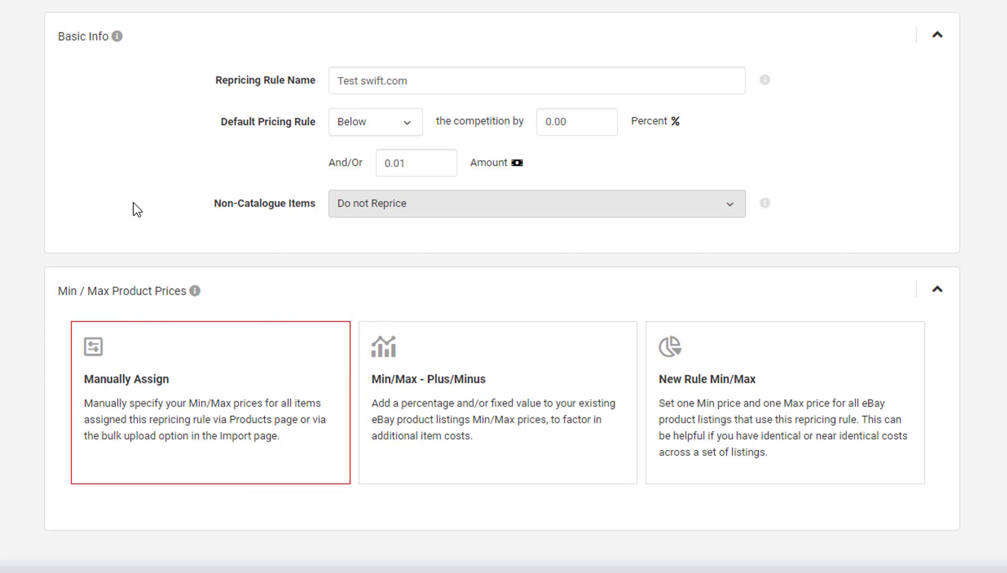
# Try the Min/Max - Plus/Minus pricing option with the min price at plus 20 percent and the max price at plus 50 percent.
pyautogui.click(389, 342)
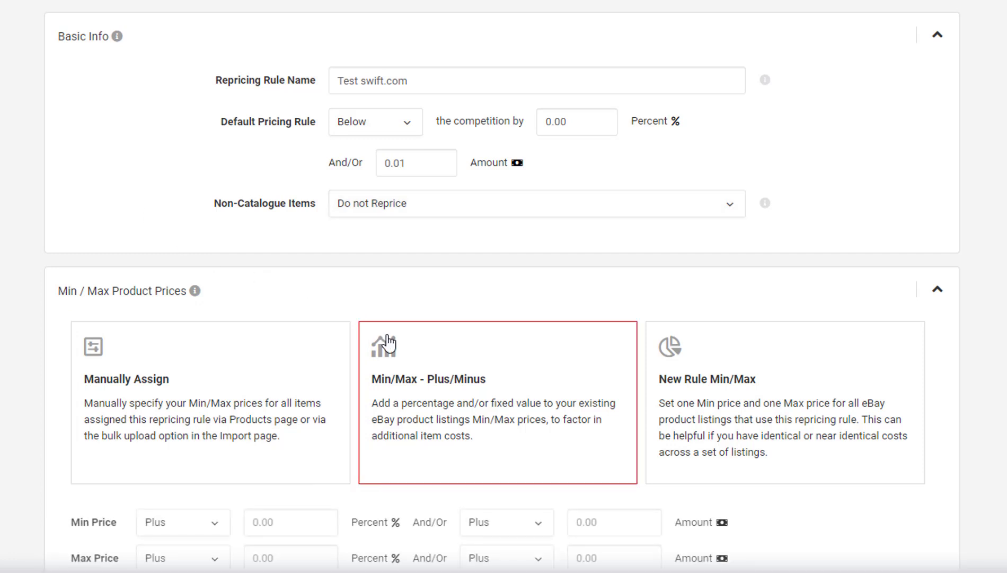
pyautogui.scroll(-1, 388, 342)
pyautogui.scroll(-1, 388, 342)
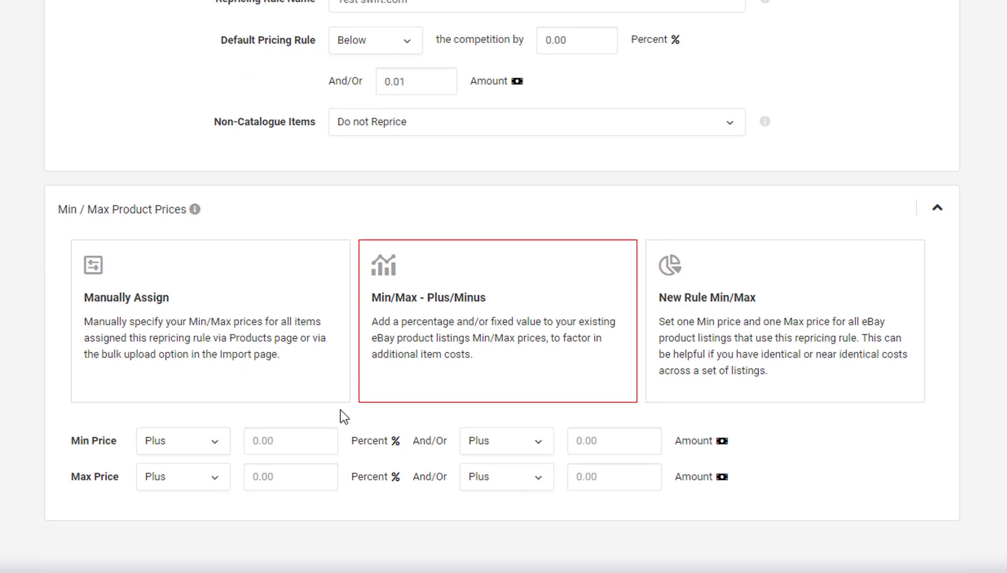
pyautogui.click(214, 448)
pyautogui.click(216, 450)
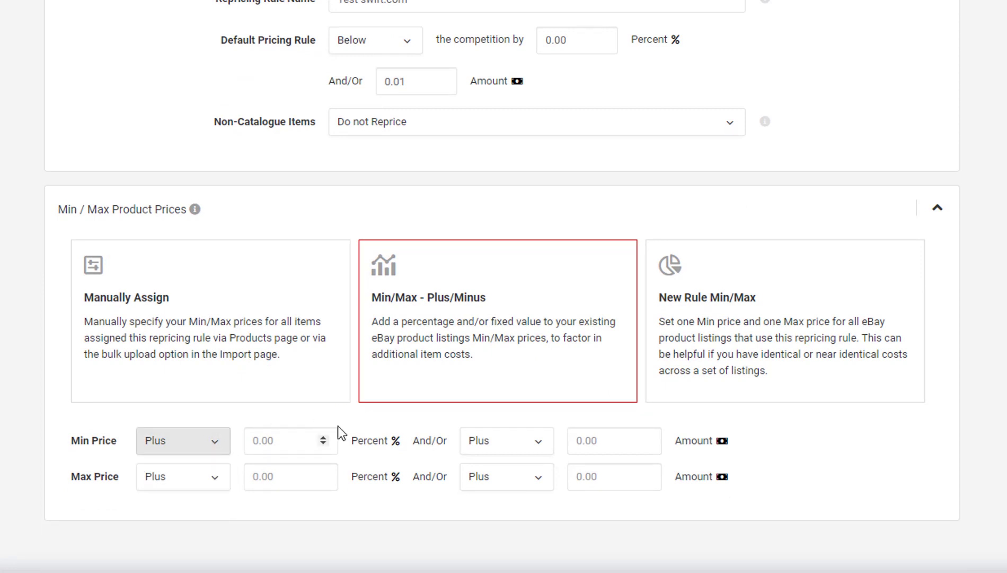
pyautogui.click(525, 448)
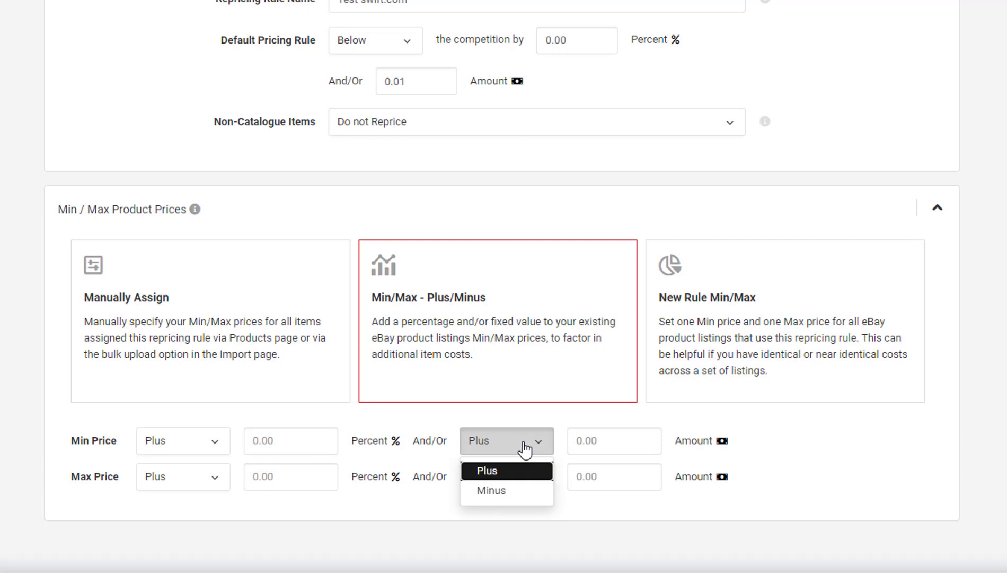
pyautogui.click(525, 448)
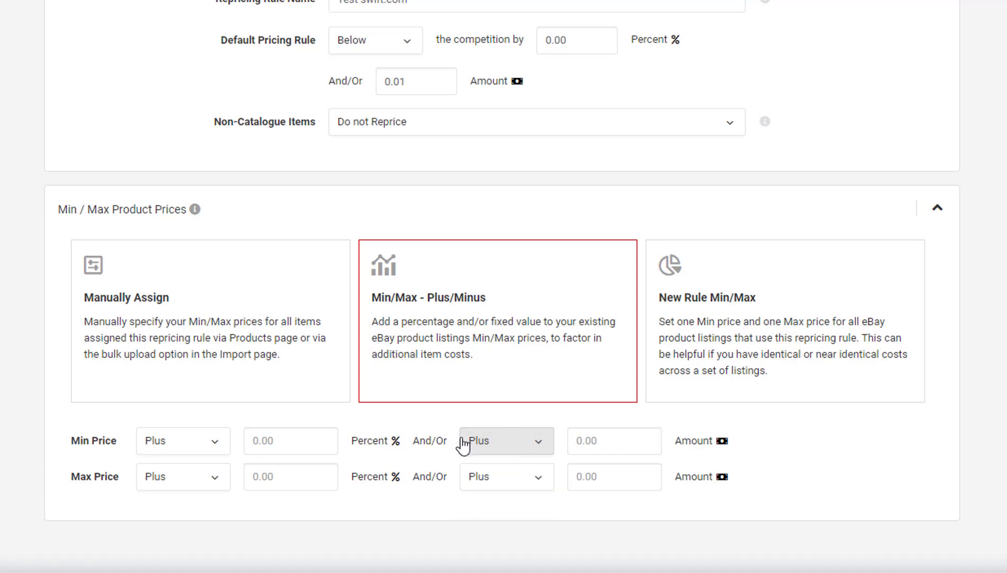
pyautogui.click(294, 447)
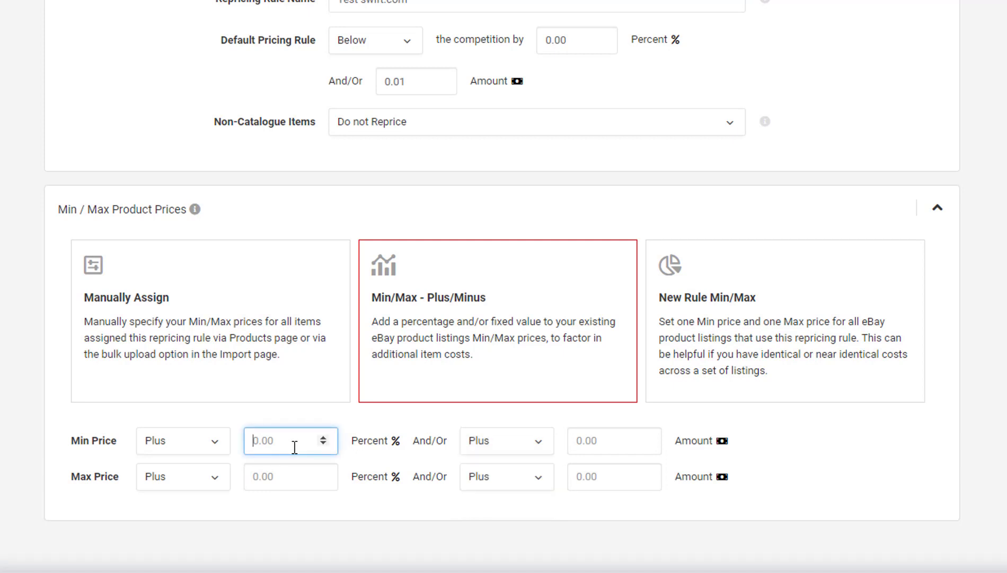
pyautogui.write('20')
pyautogui.click(268, 477)
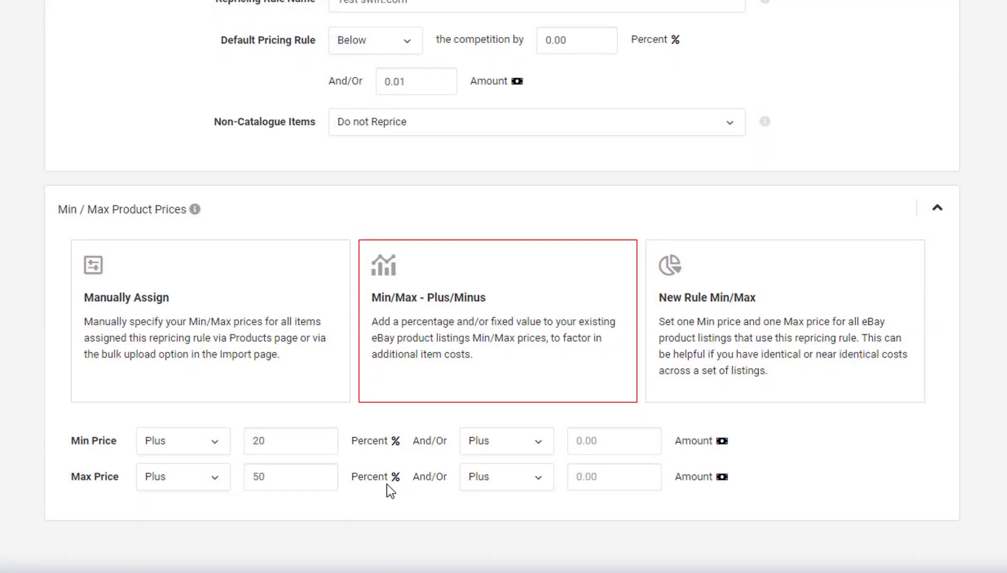
# Choose the New Rule Min/Max pricing option with a min price of 19.99 and a max price of 49.99.
pyautogui.click(747, 335)
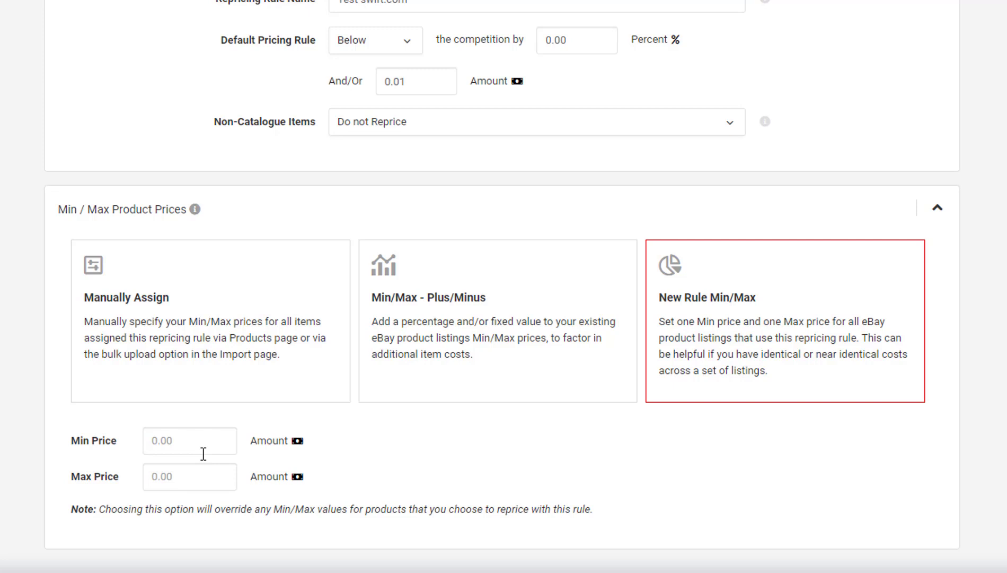
pyautogui.click(177, 436)
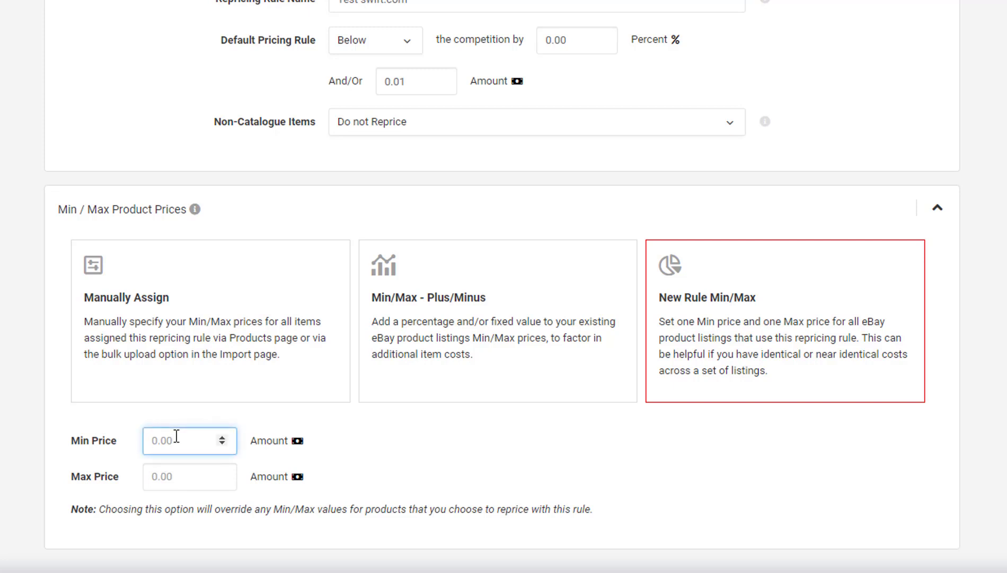
pyautogui.write('19.99')
pyautogui.click(156, 479)
pyautogui.write('19.99')
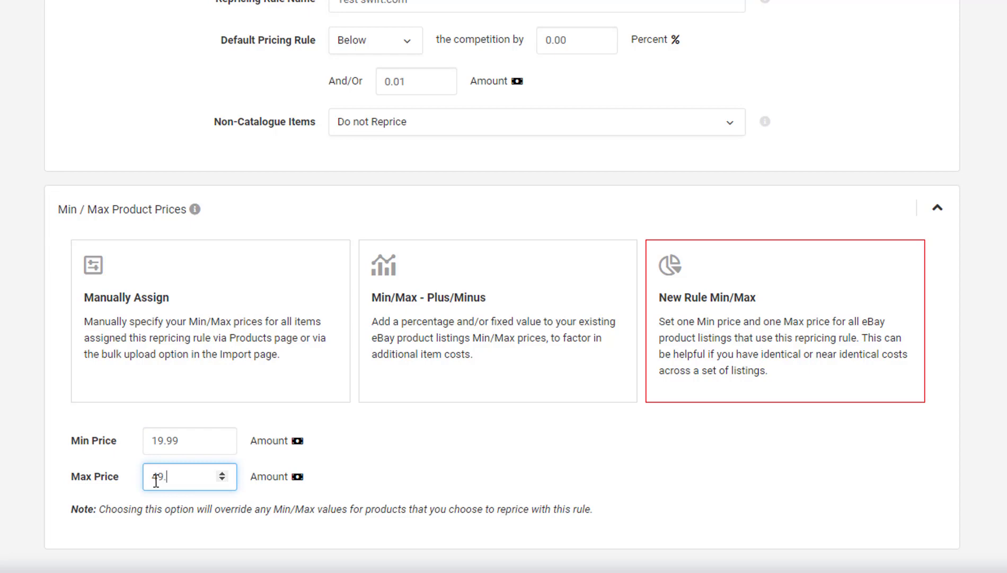
pyautogui.click(237, 536)
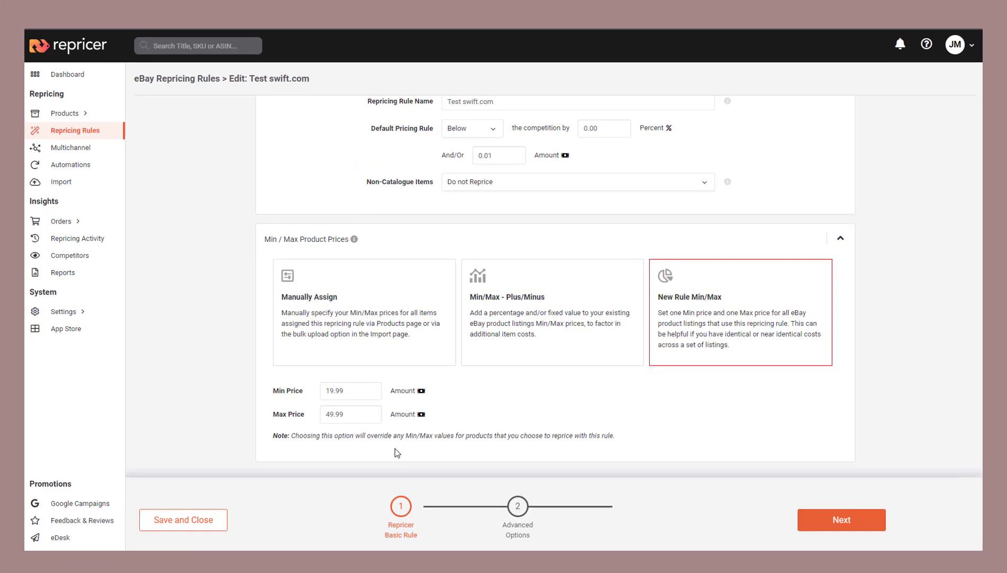
# In the rule's advanced options, enable competing only with top-rated sellers and set the competitor feedback count to 200.
pyautogui.scroll(1, 395, 451)
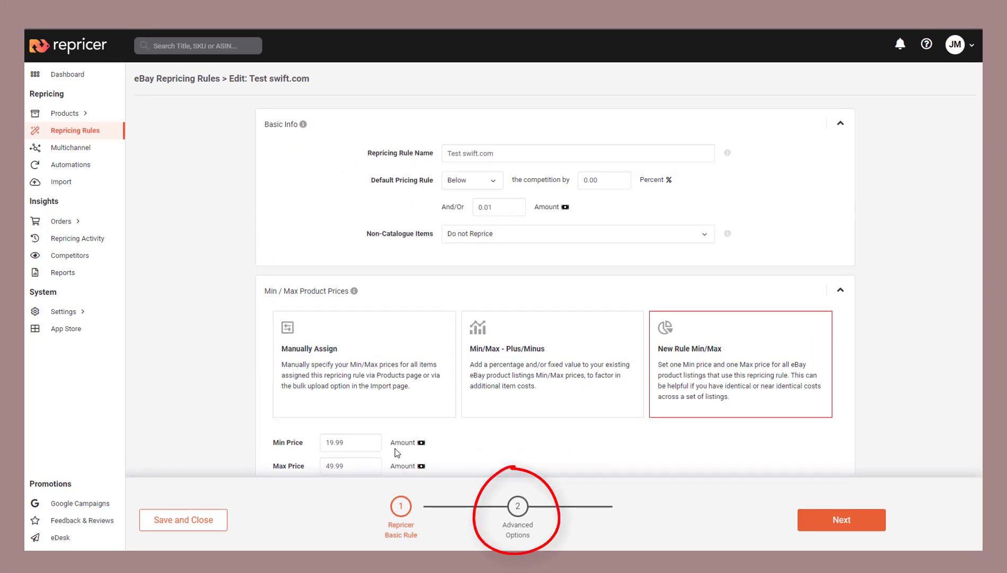
pyautogui.click(518, 504)
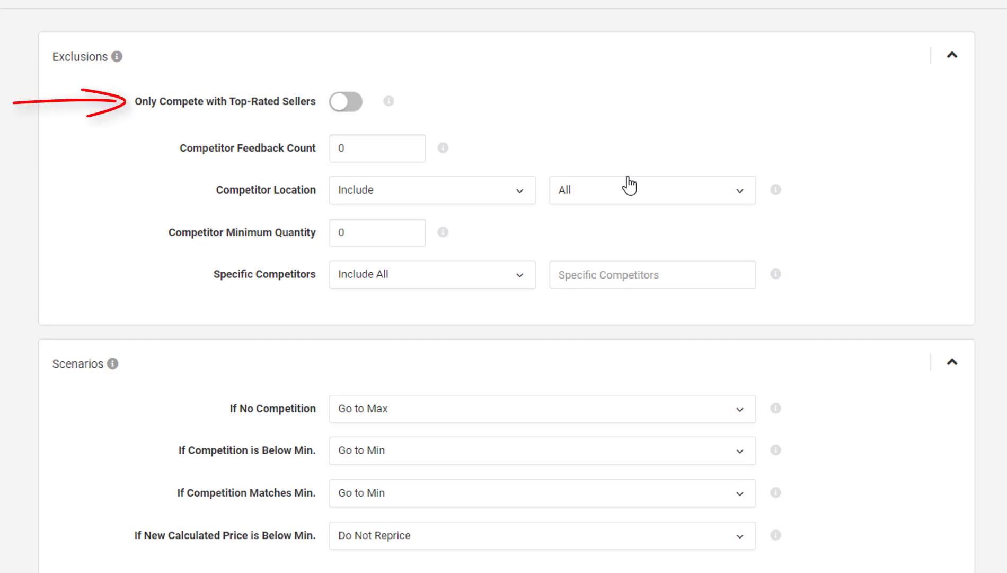
pyautogui.click(356, 106)
pyautogui.click(356, 106)
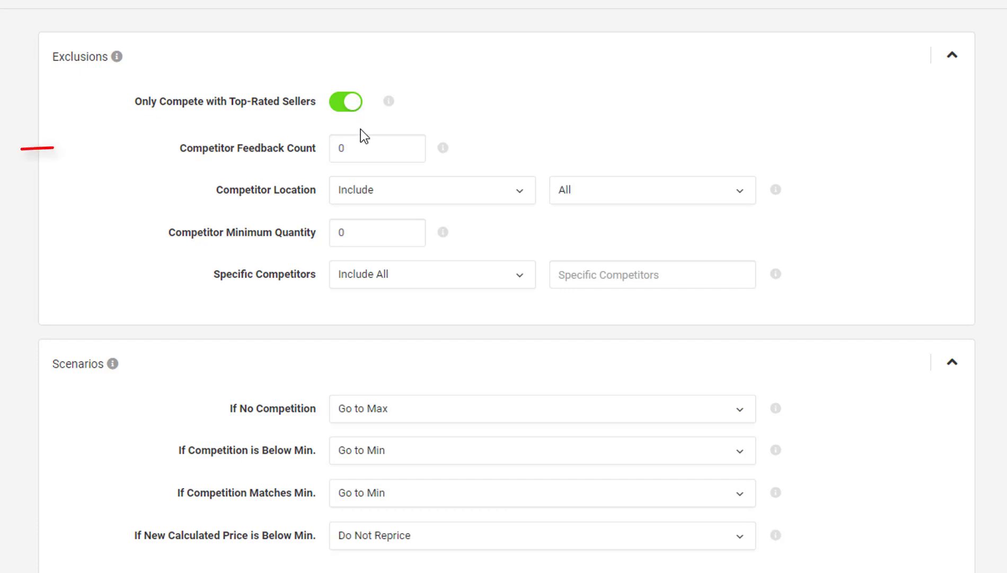
pyautogui.press('Tab')
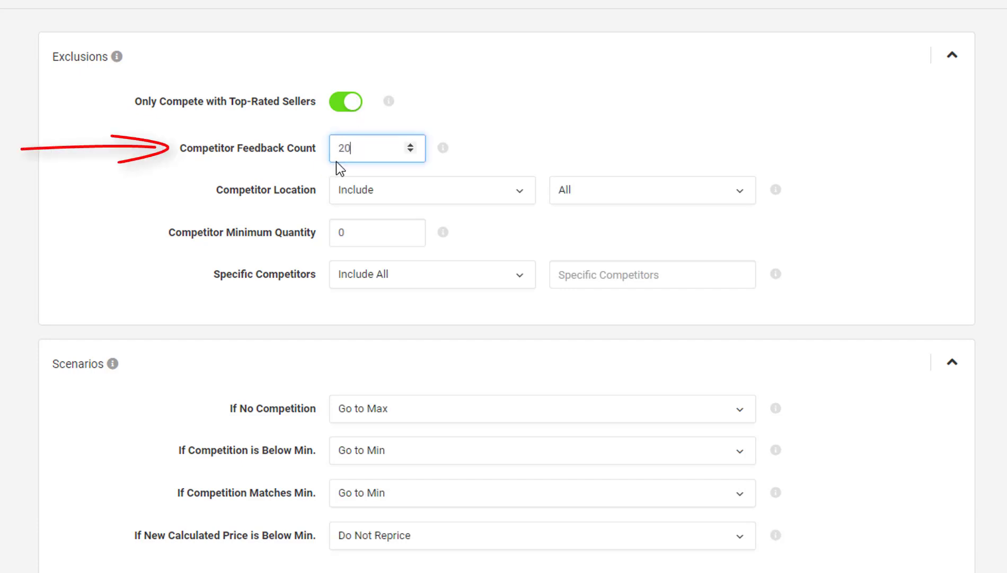
pyautogui.click(505, 128)
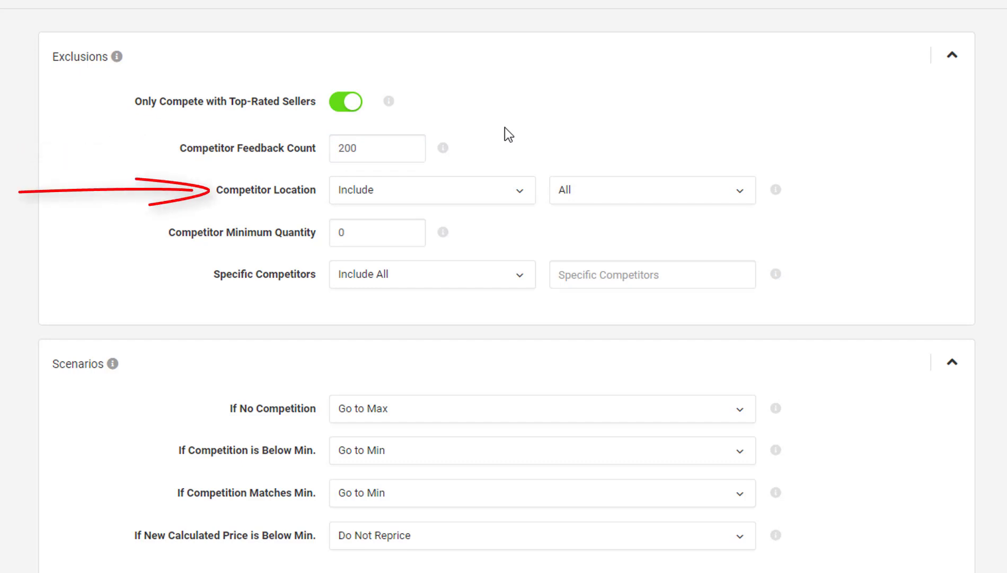
# Check the available competitor locations and set the competitor minimum quantity to 50.
pyautogui.click(625, 195)
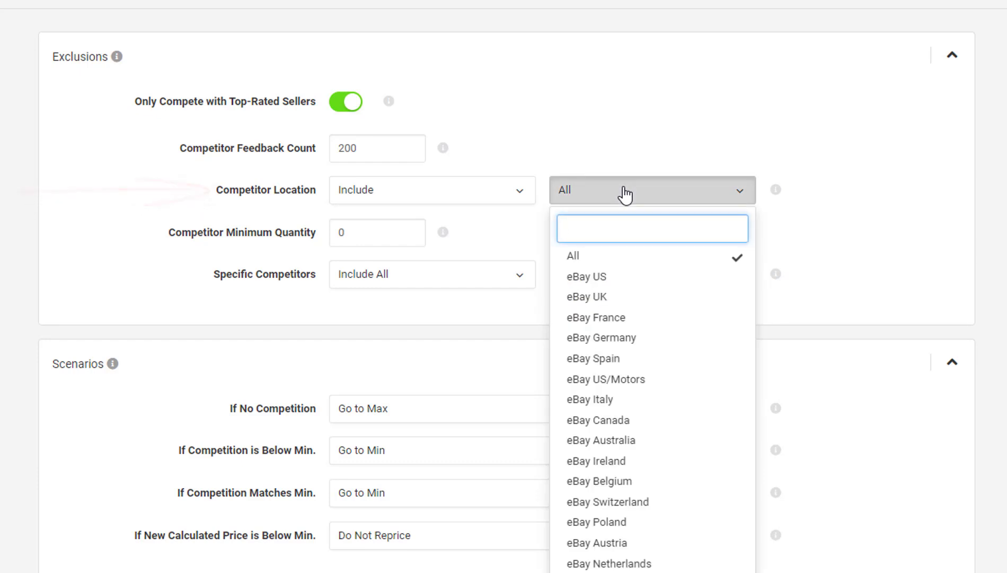
pyautogui.click(625, 195)
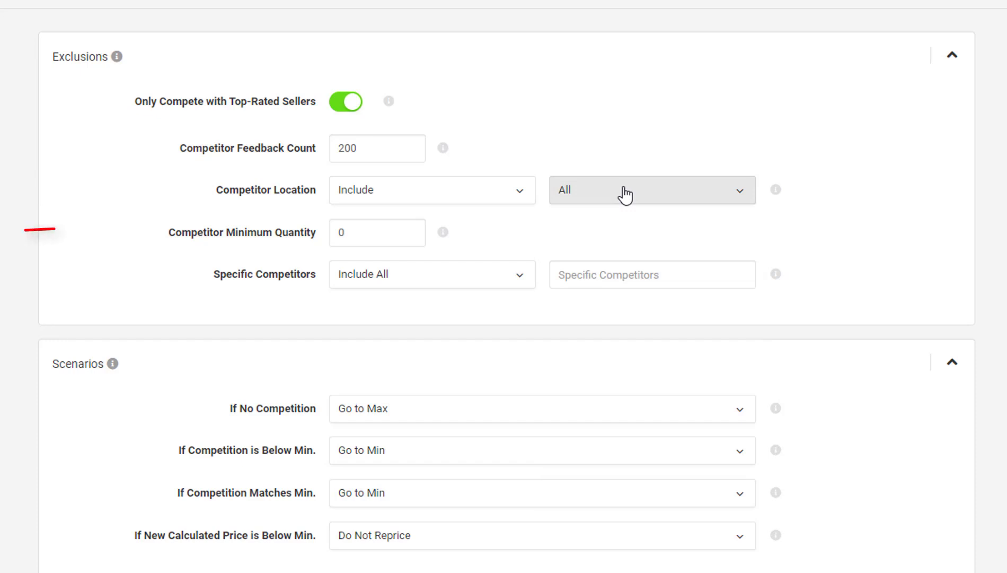
pyautogui.press('Tab')
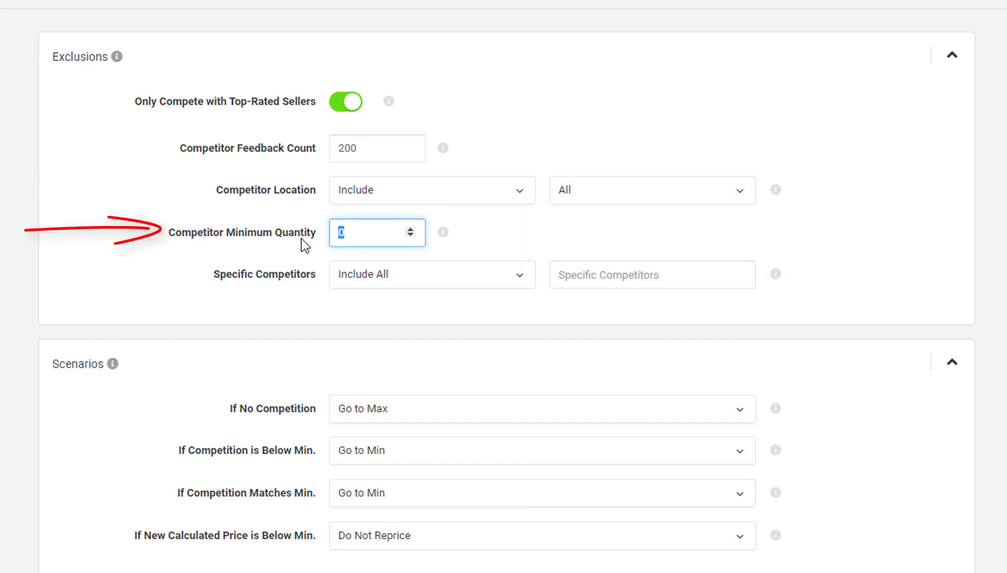
pyautogui.write('50')
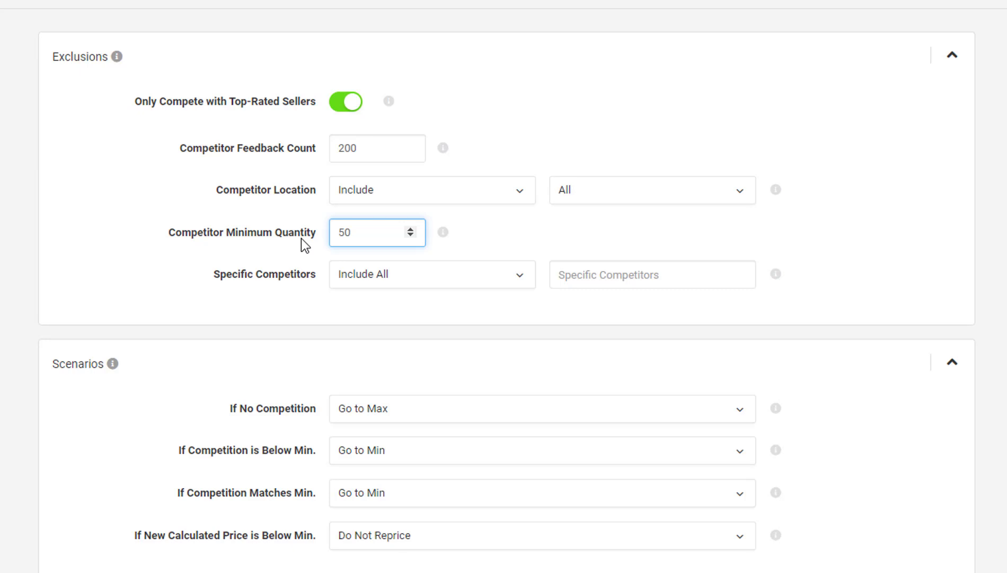
# Exclude the specific competitors BillyBobsBooks and JamiesNovels from the repricing rule.
pyautogui.click(387, 286)
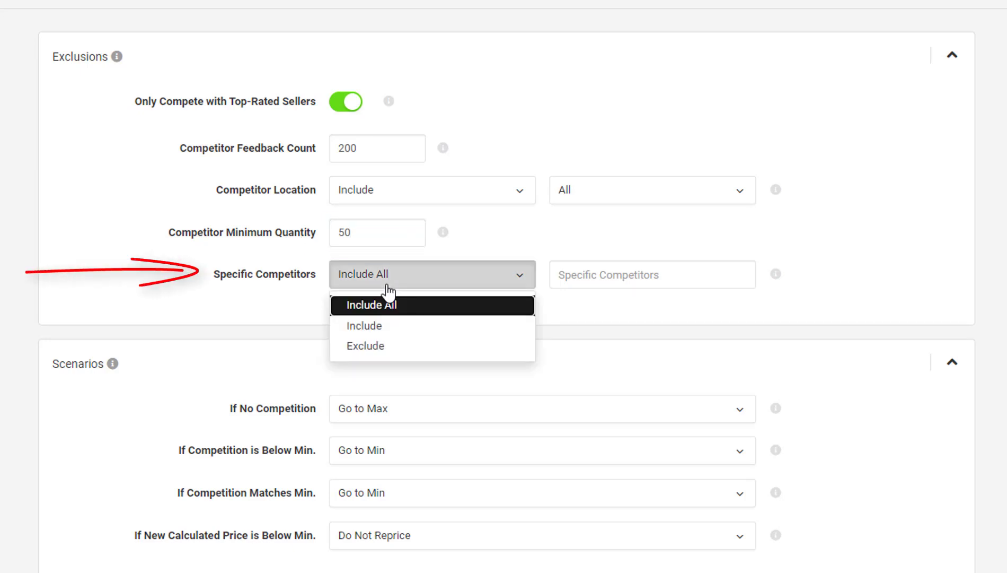
pyautogui.click(383, 346)
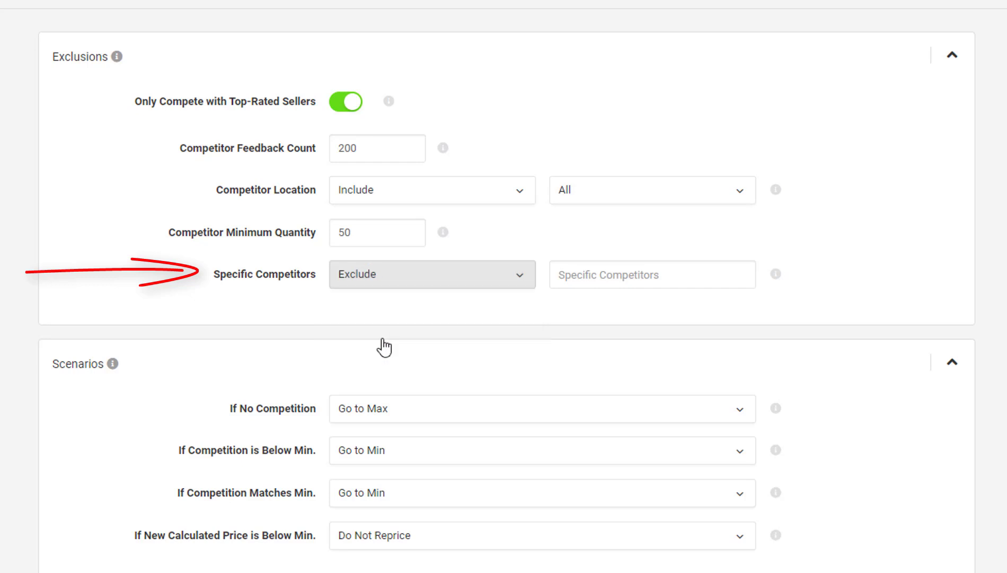
pyautogui.click(559, 271)
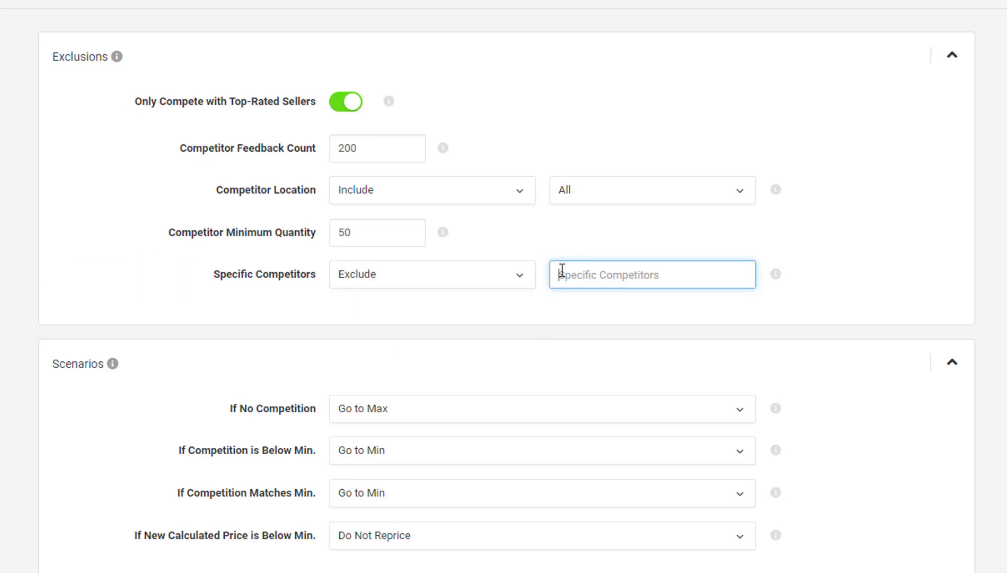
pyautogui.write('BillyBobsBooks, Jamies')
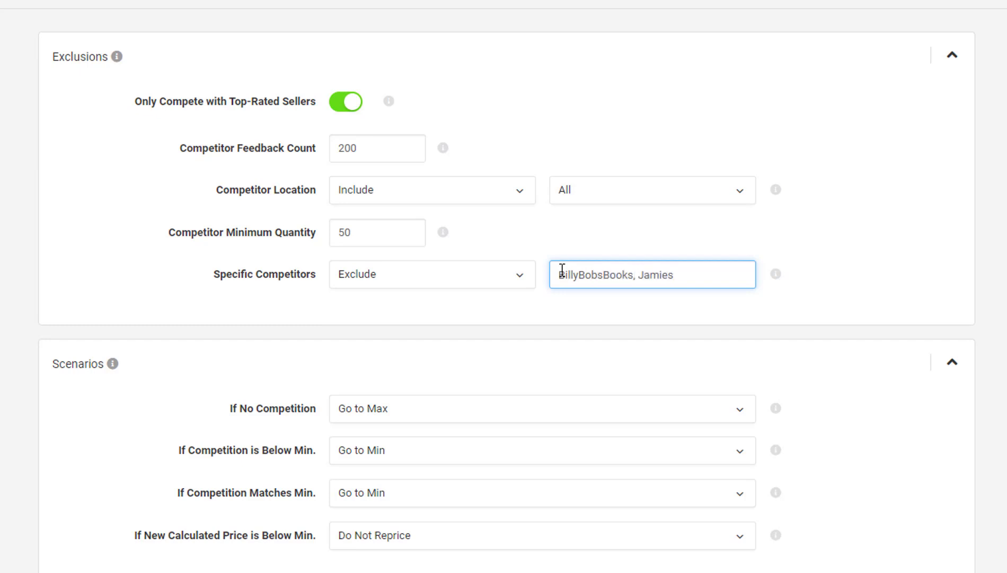
pyautogui.write('Novels')
pyautogui.click(568, 225)
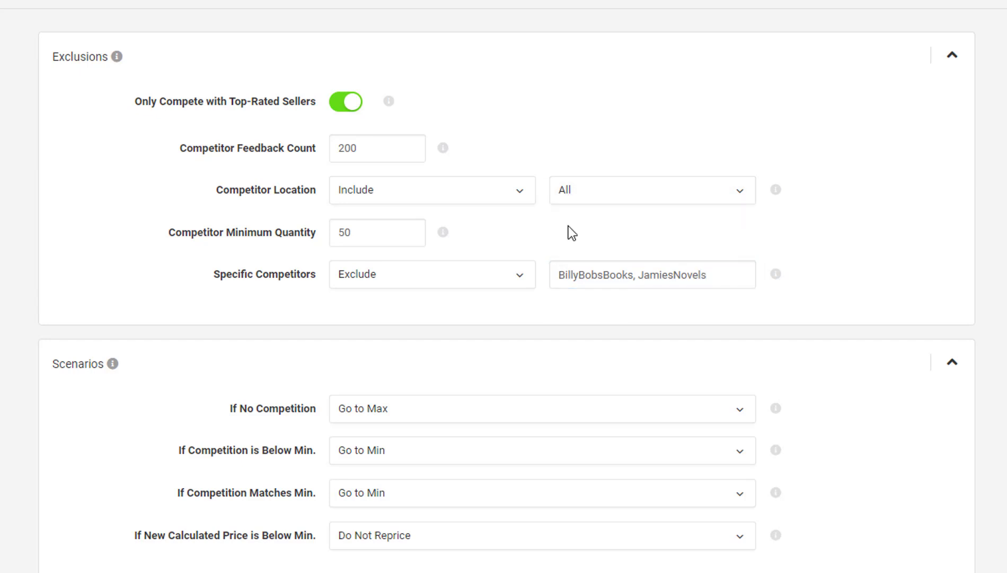
# Check the scenario choices for no competition and set If Competition is Below Min. to Compete with Next Best Seller.
pyautogui.scroll(-2, 677, 248)
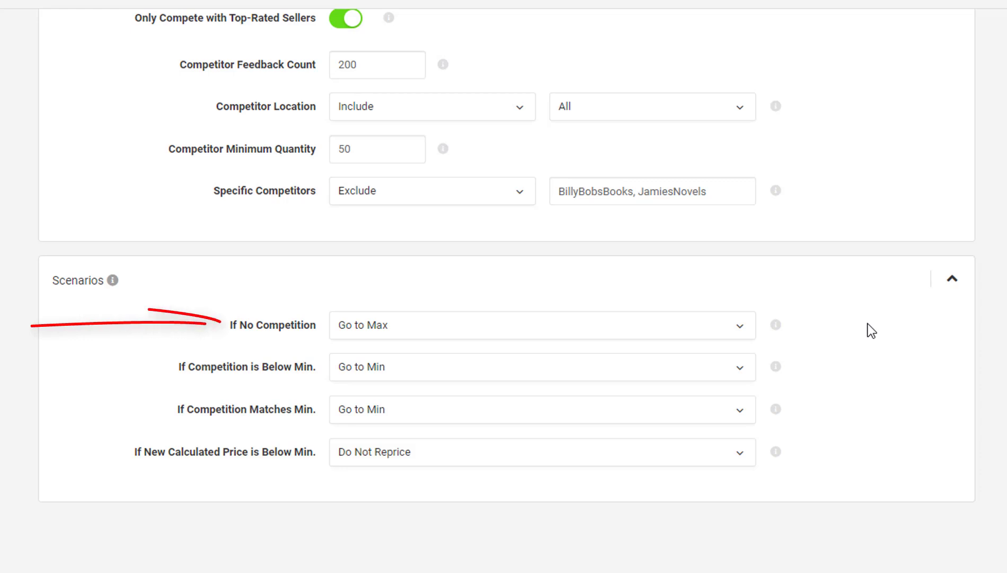
pyautogui.click(745, 326)
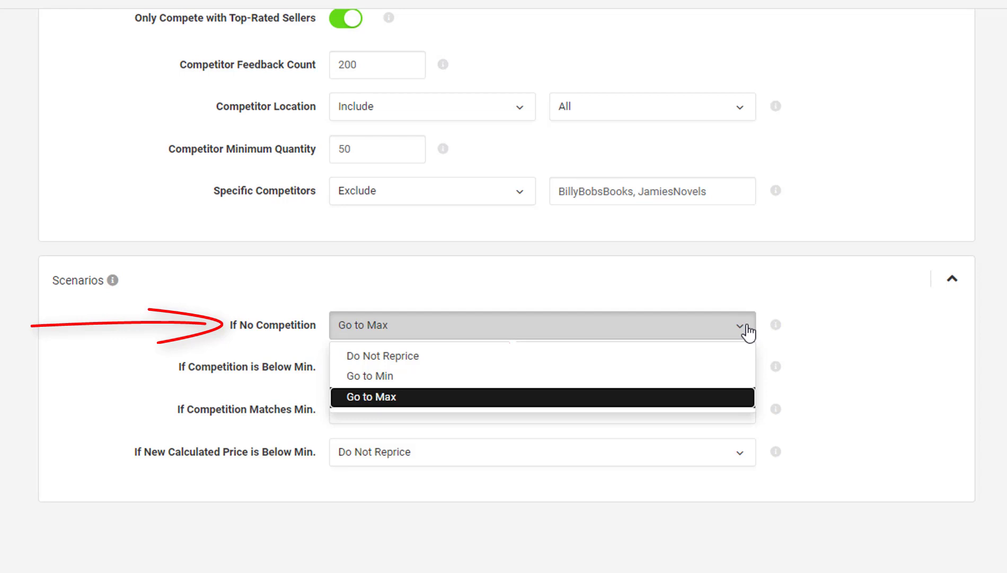
pyautogui.click(747, 327)
pyautogui.click(855, 323)
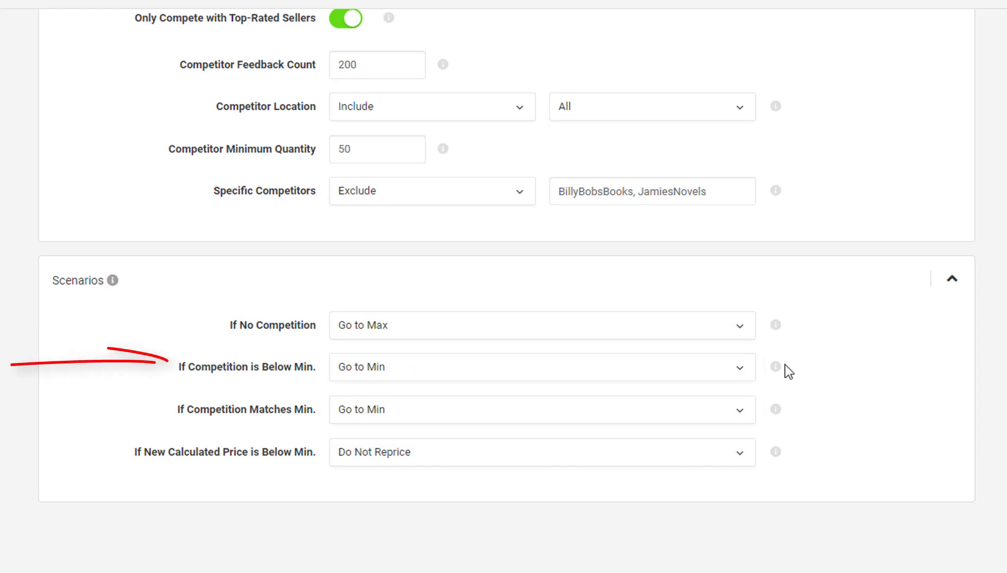
pyautogui.click(749, 368)
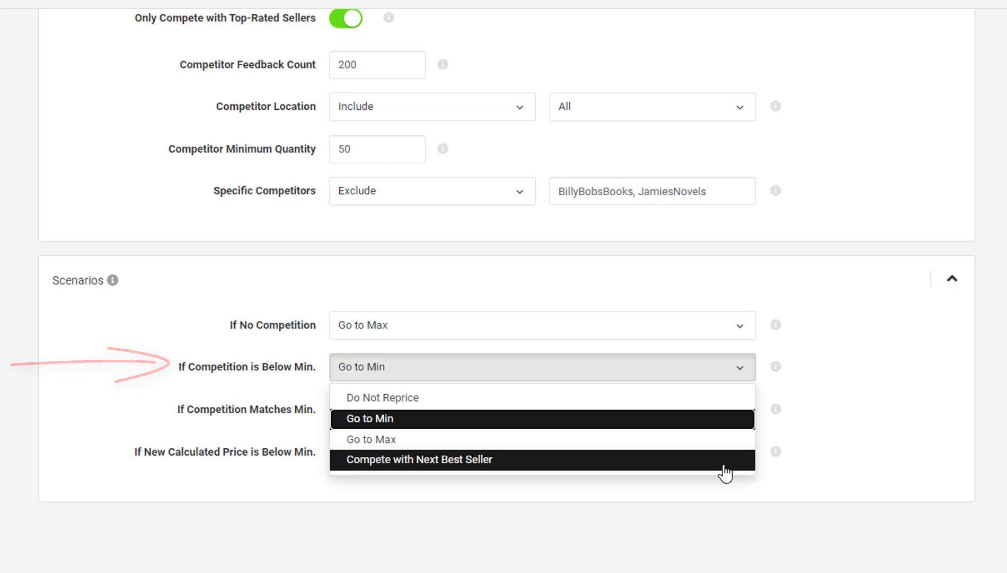
pyautogui.click(724, 466)
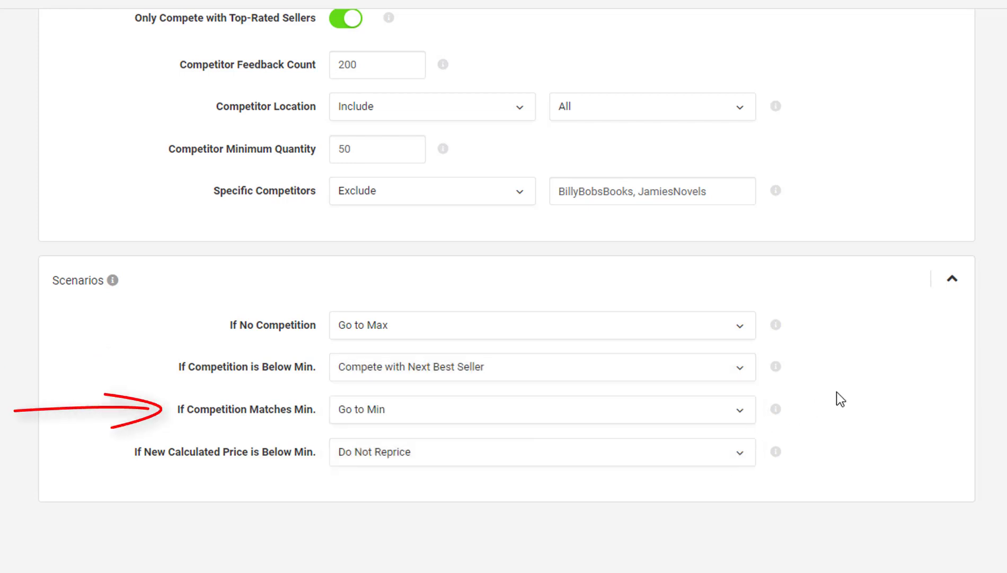
# Check the choices for competition matching the min and set If New Calculated Price is Below Min. to Go to Min.
pyautogui.click(755, 411)
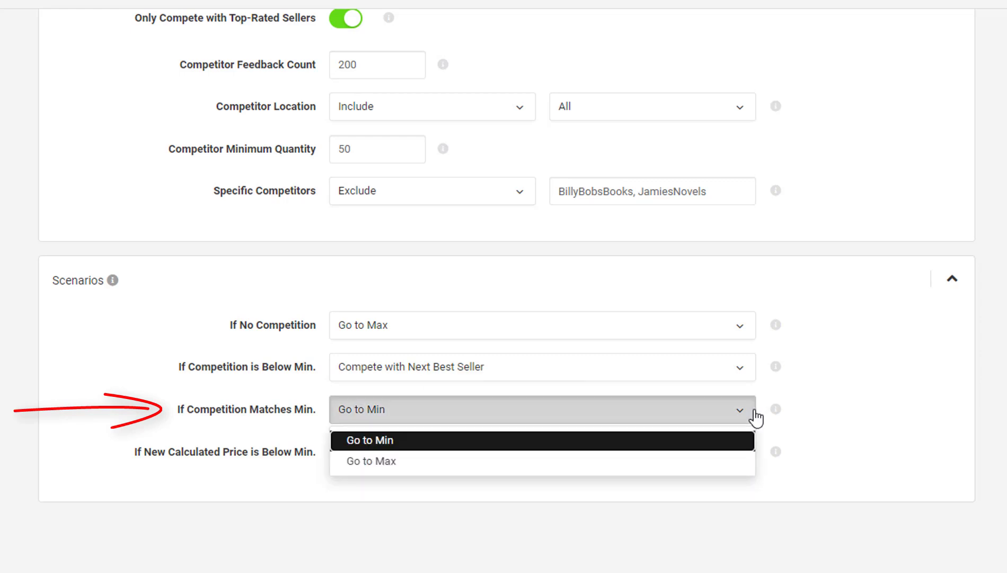
pyautogui.click(755, 417)
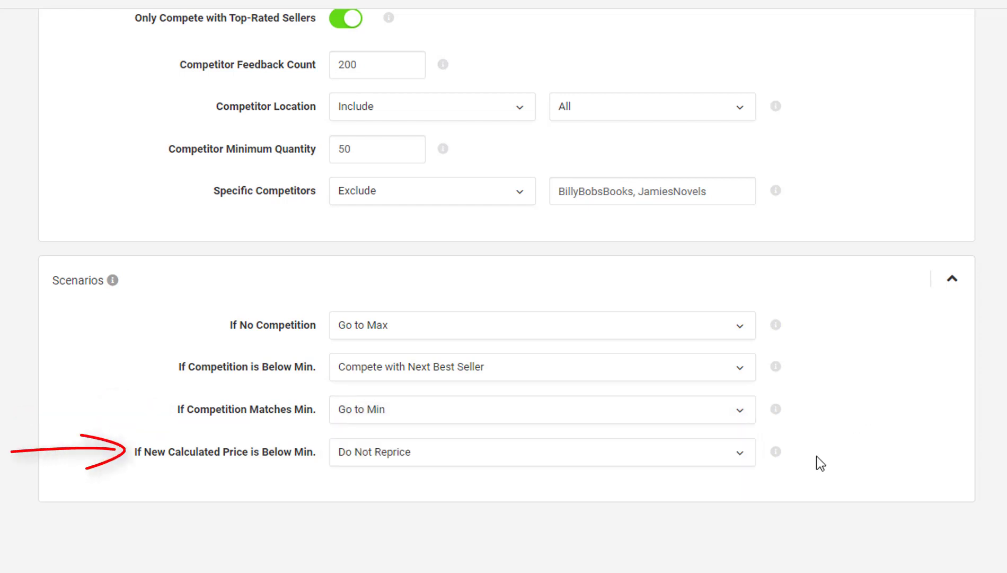
pyautogui.click(734, 455)
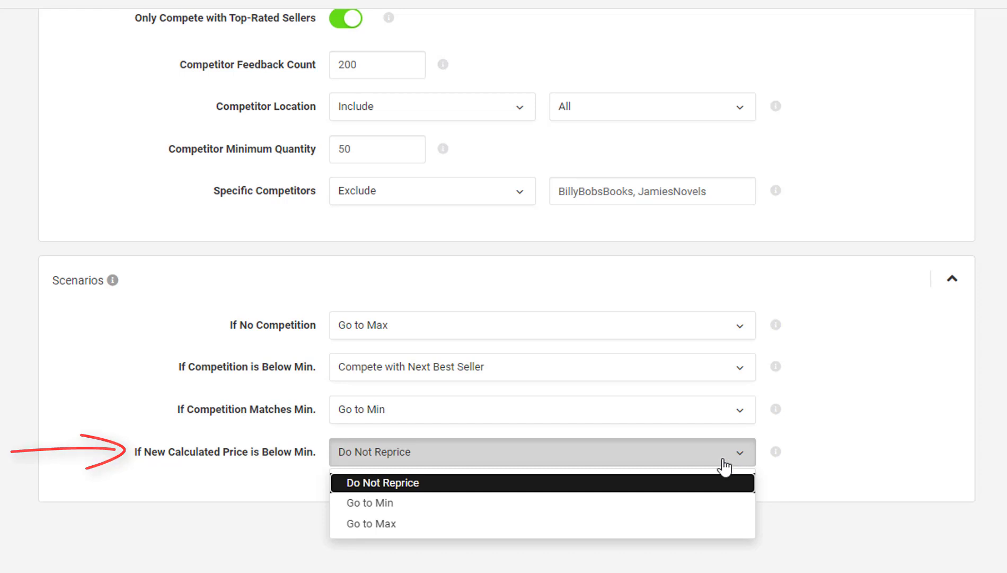
pyautogui.click(713, 504)
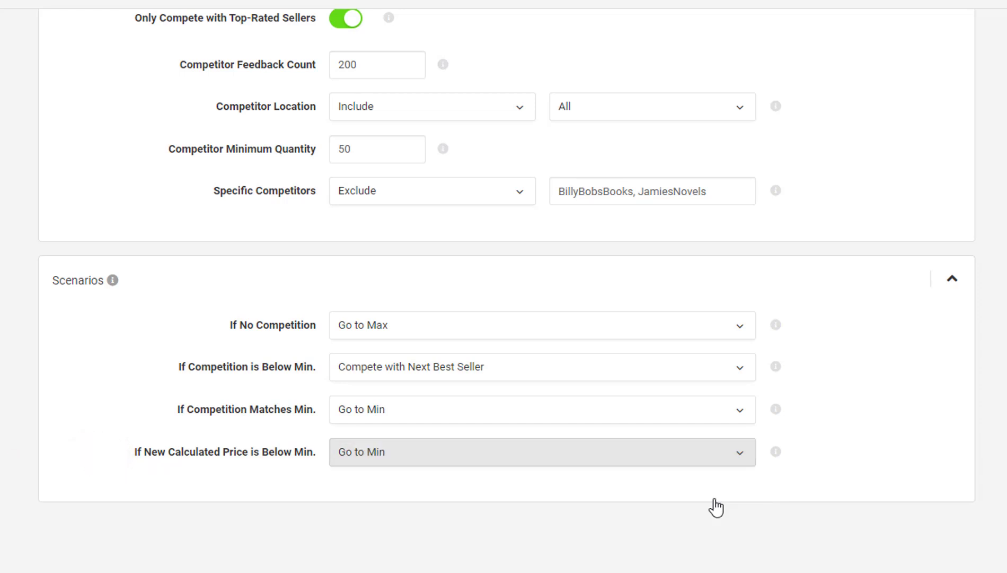